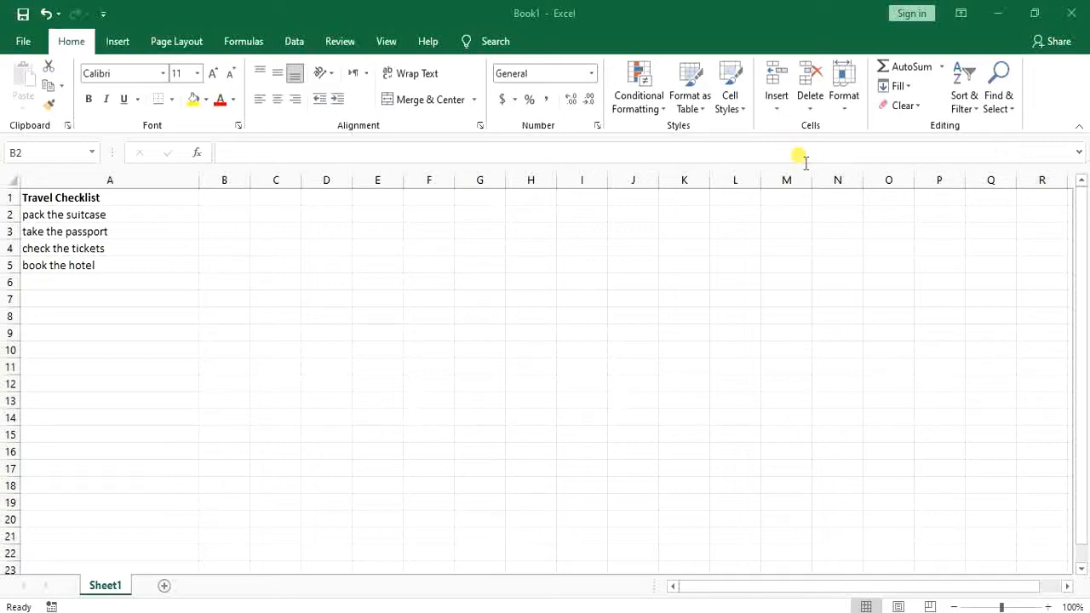
pyautogui.moveTo(51, 197); pyautogui.dragTo(60, 265)
pyautogui.click(68, 233)
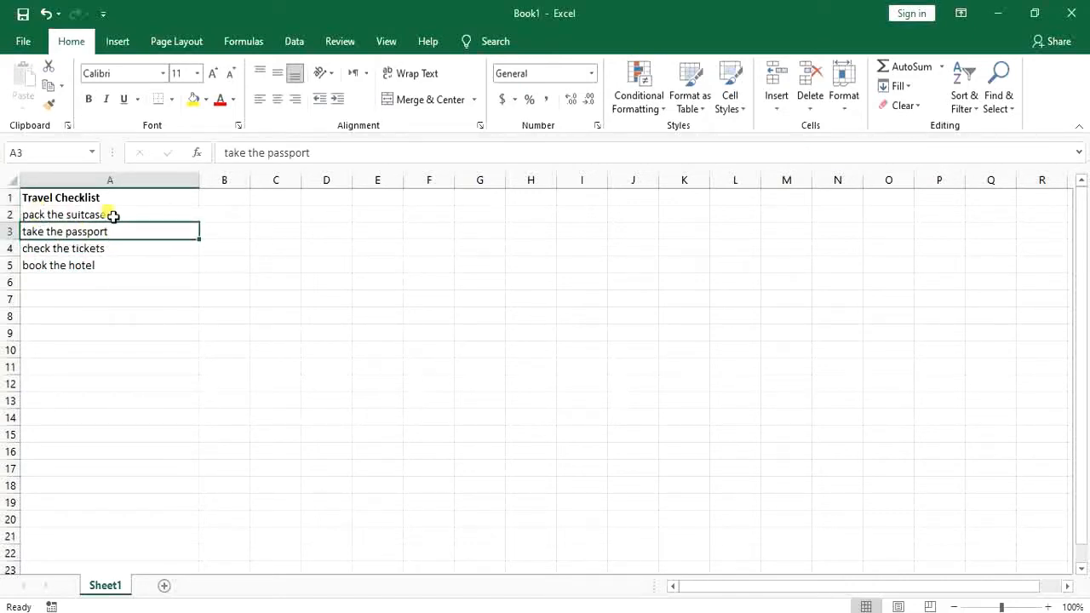
pyautogui.click(234, 201)
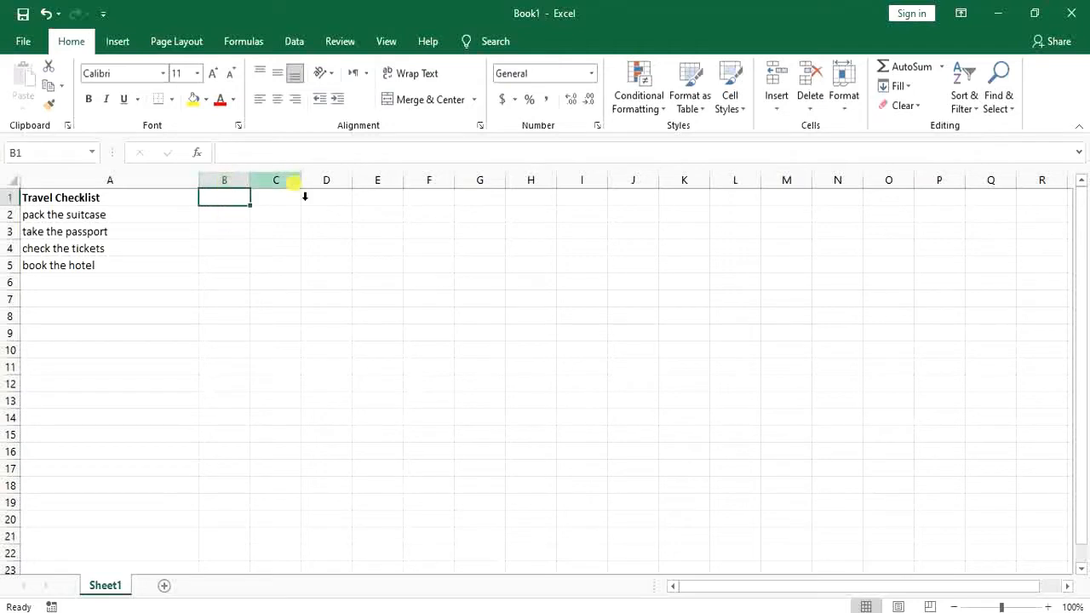
pyautogui.click(219, 218)
pyautogui.click(221, 233)
pyautogui.click(221, 248)
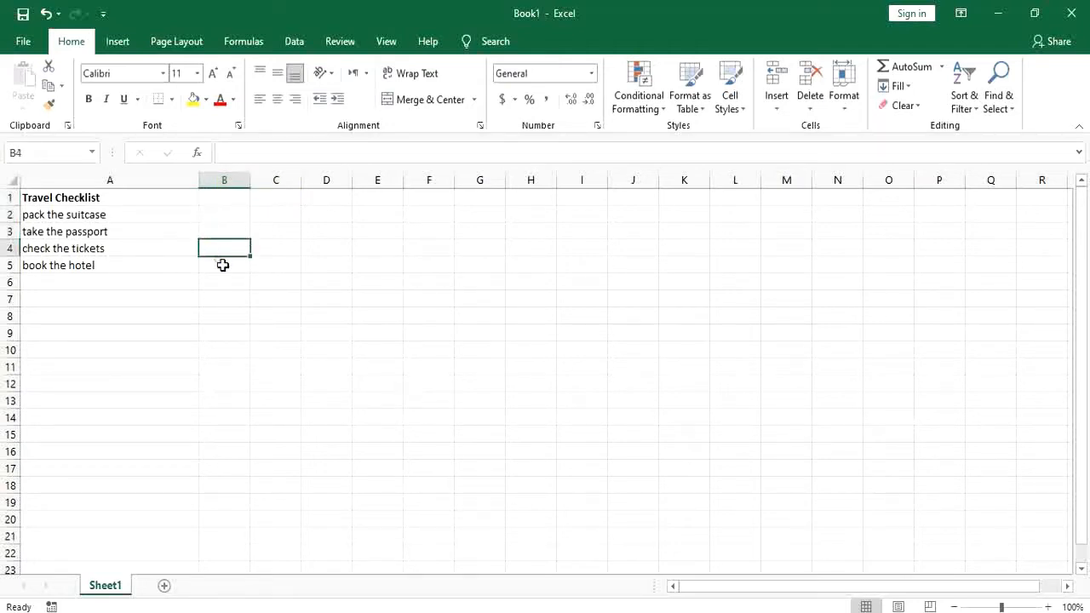
pyautogui.click(221, 264)
pyautogui.click(219, 249)
pyautogui.click(217, 218)
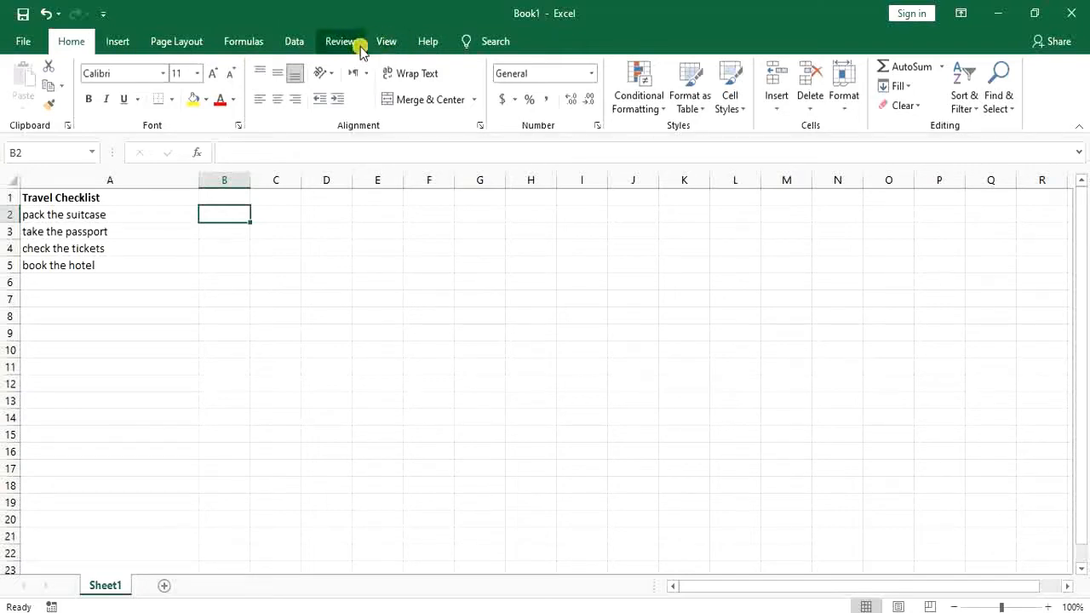
# Enable the Developer tab in the ribbon customization options
pyautogui.click(22, 40)
pyautogui.click(54, 555)
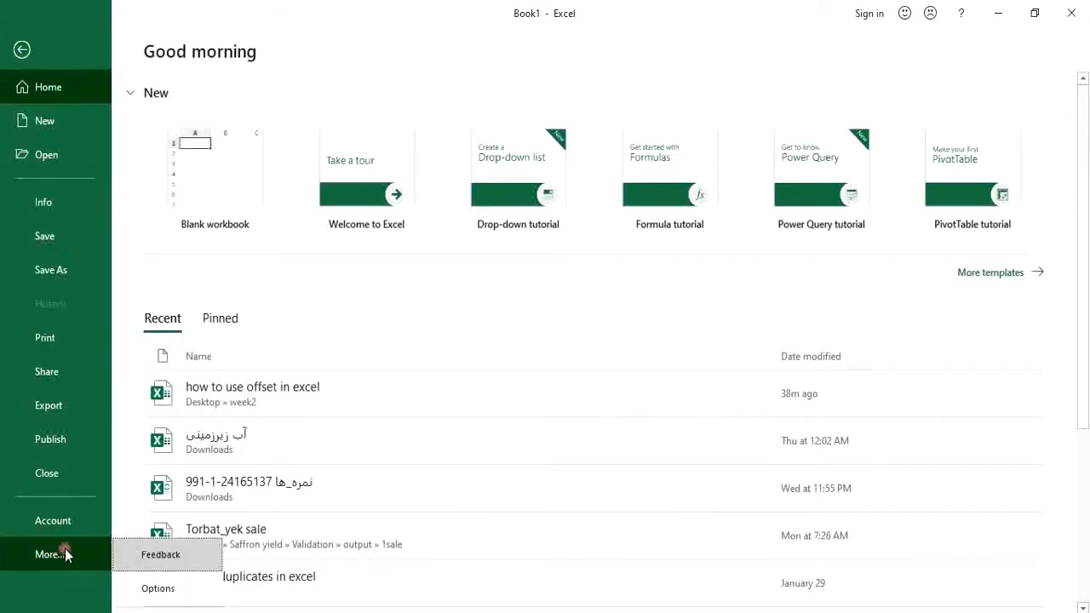
pyautogui.click(178, 591)
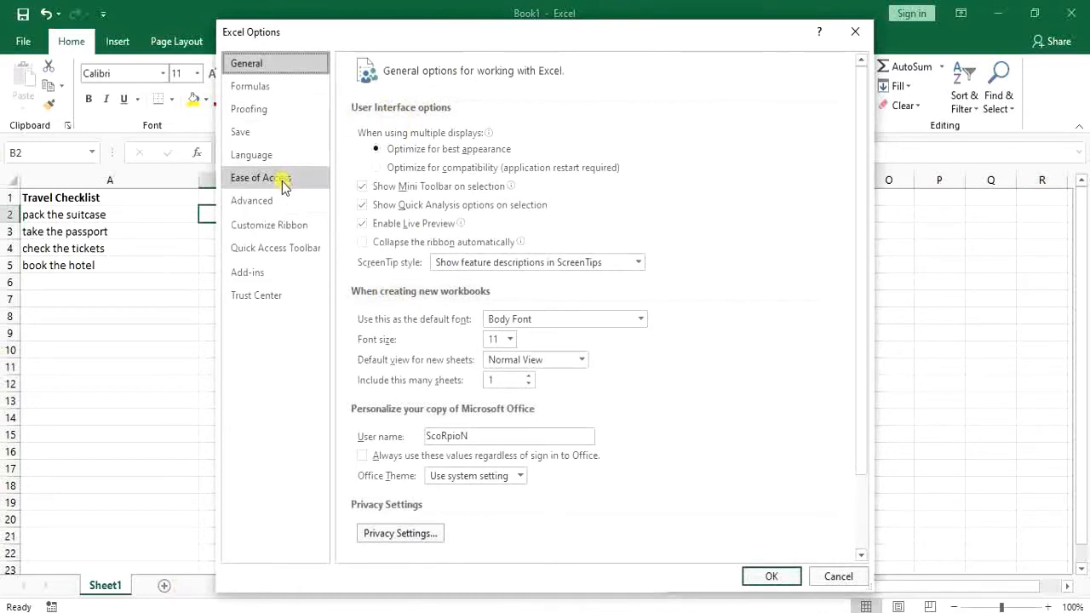
pyautogui.click(281, 226)
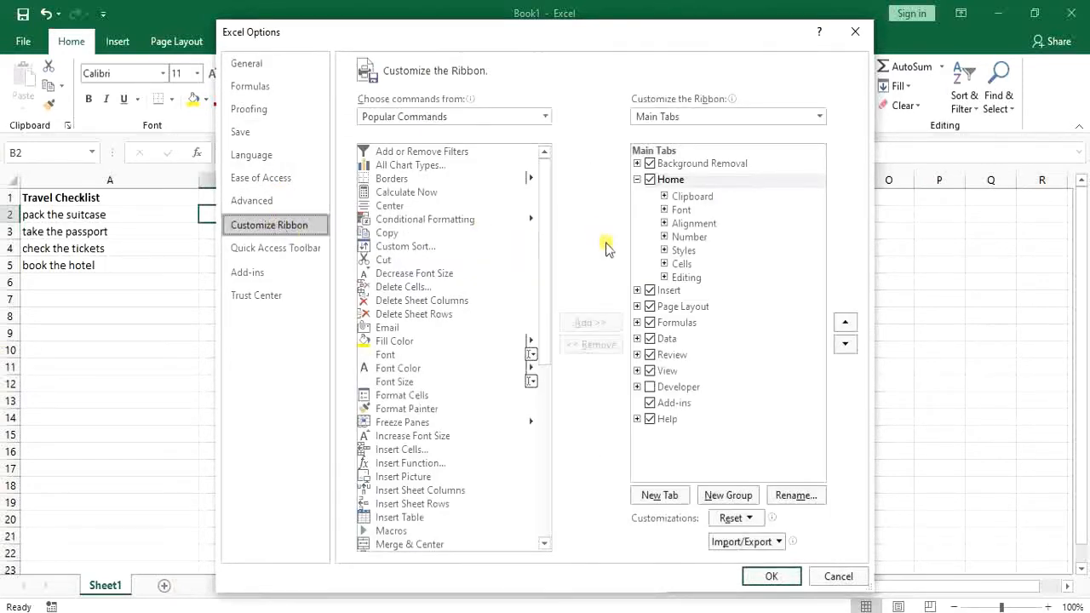
pyautogui.click(649, 387)
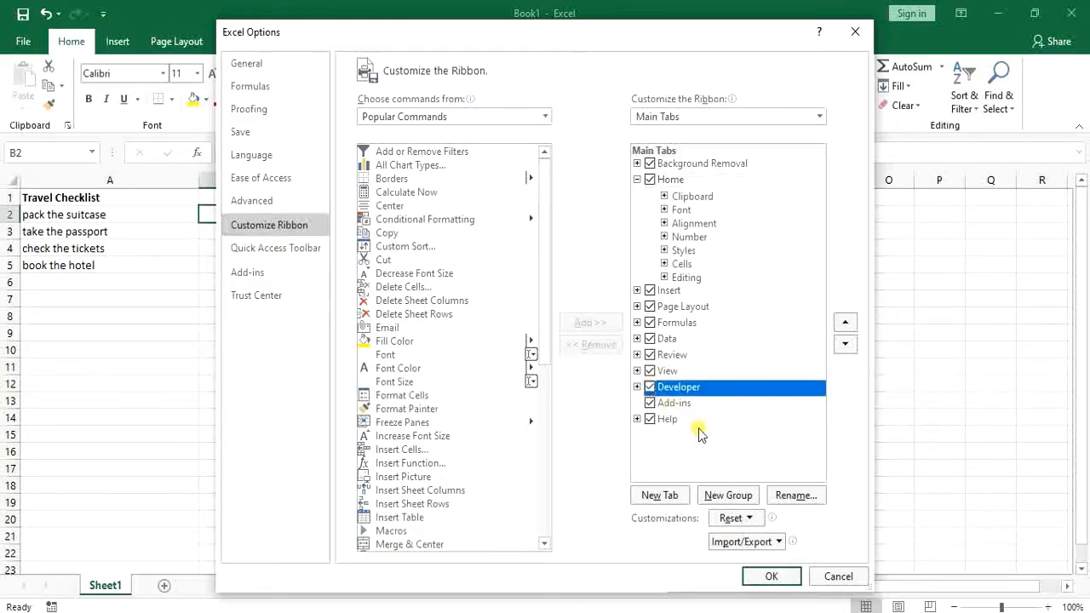
pyautogui.click(758, 577)
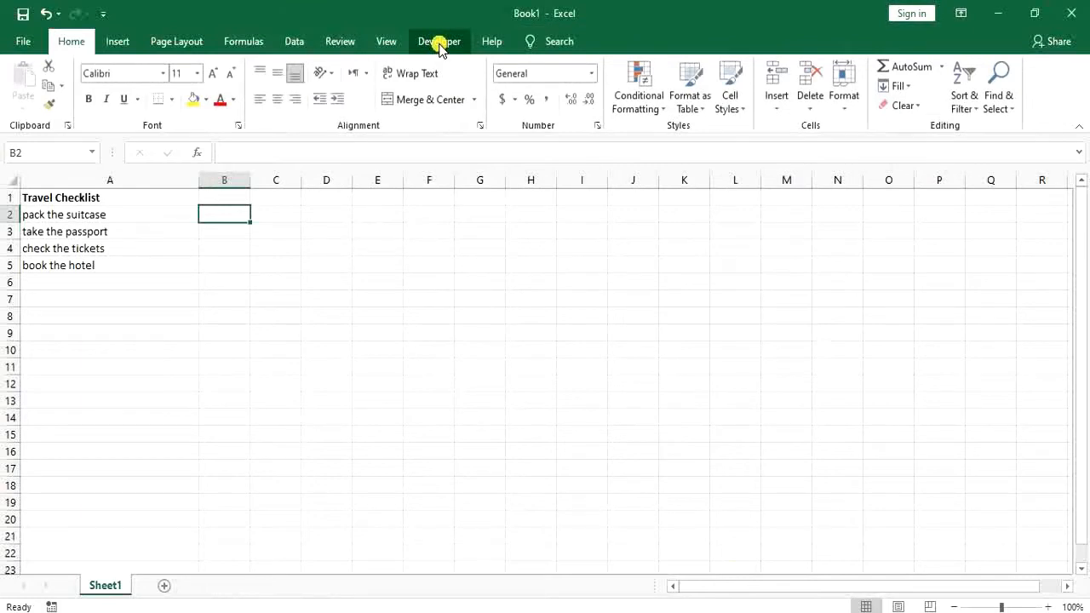
# Insert a form-control check box beside "pack the suitcase" and fit it into cell B2
pyautogui.click(439, 45)
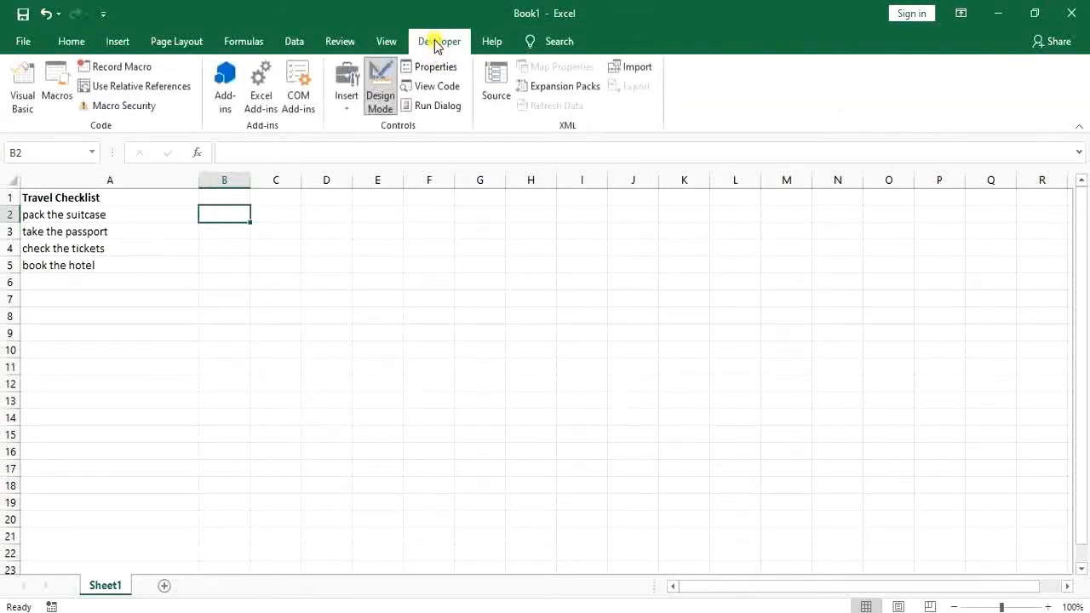
pyautogui.click(236, 265)
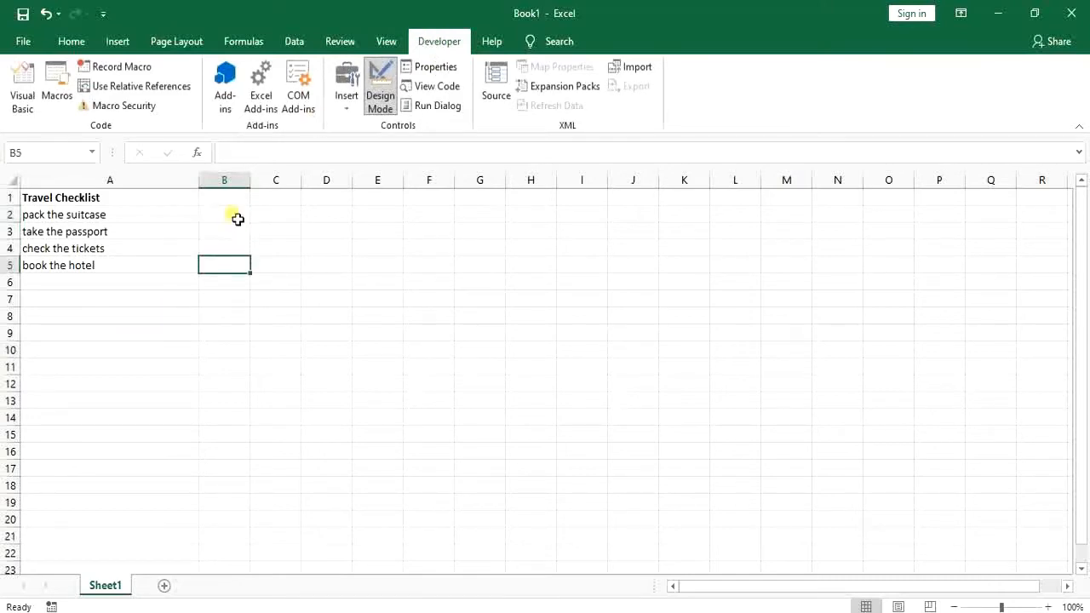
pyautogui.click(239, 217)
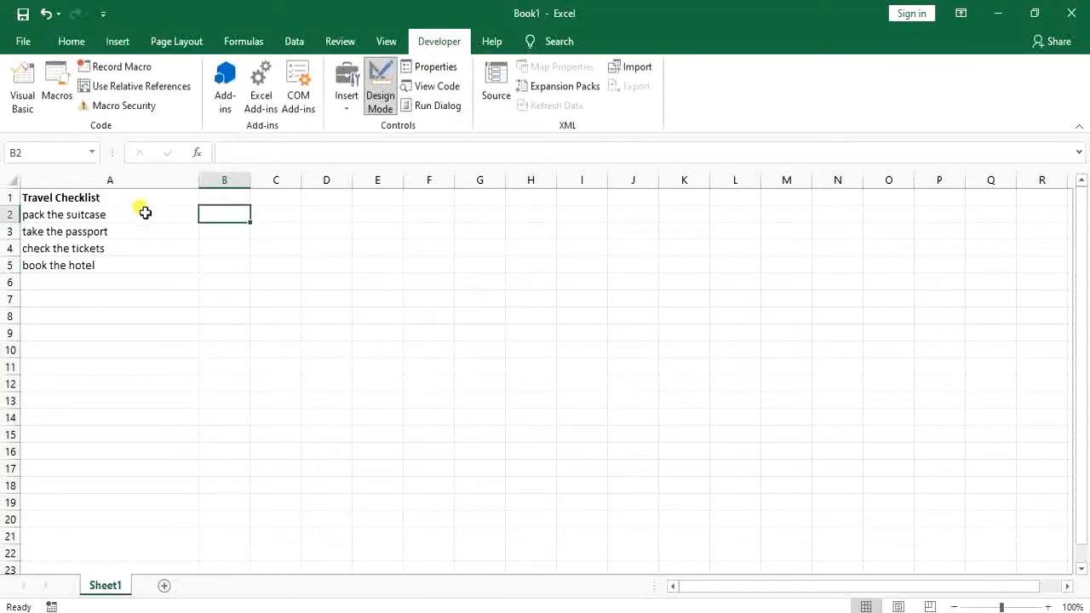
pyautogui.click(349, 104)
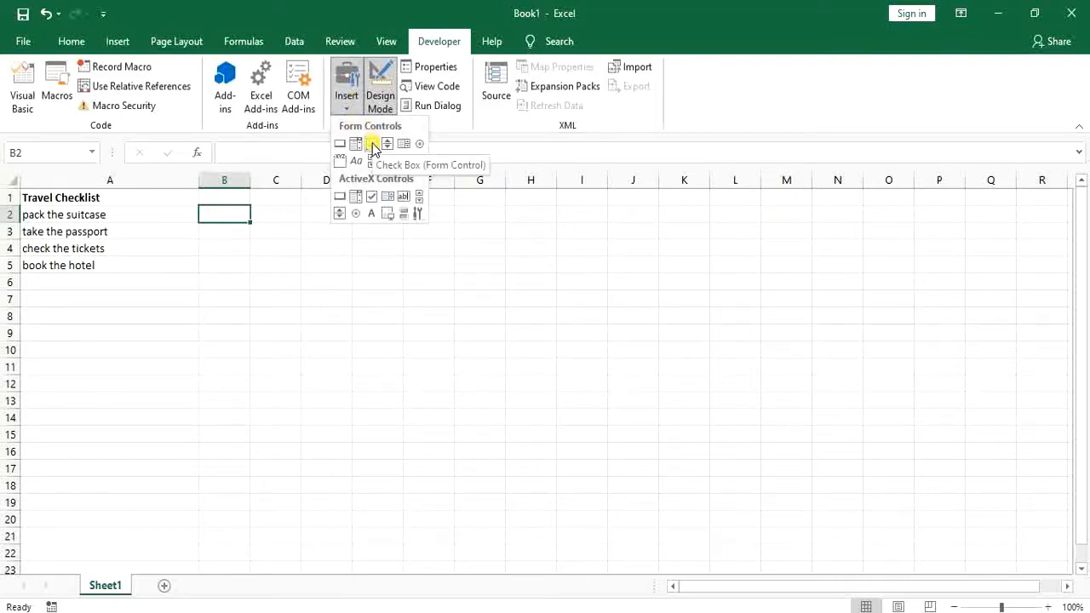
pyautogui.click(372, 145)
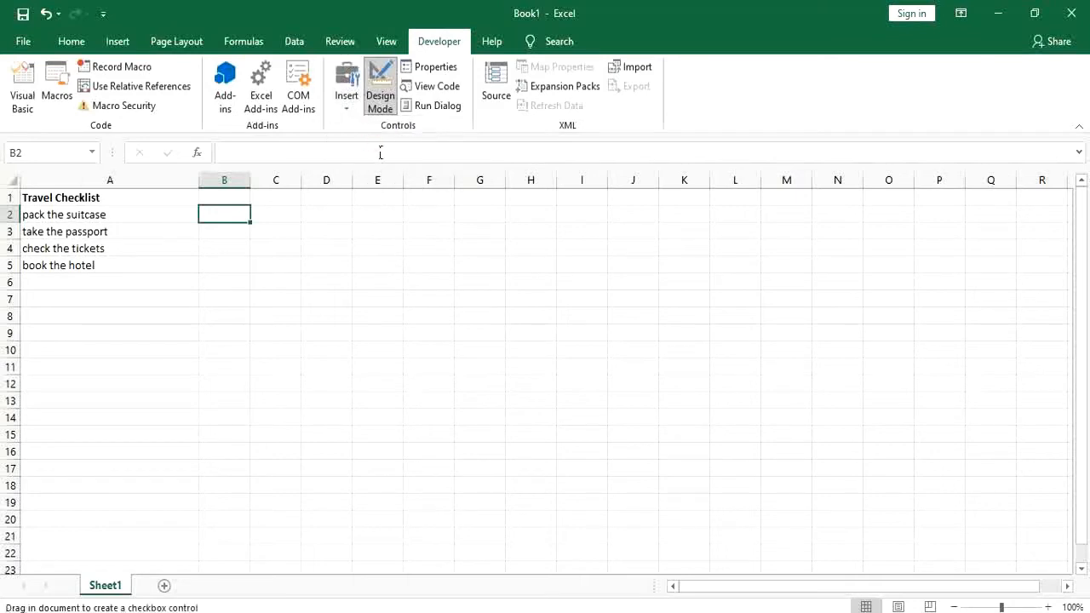
pyautogui.click(211, 214)
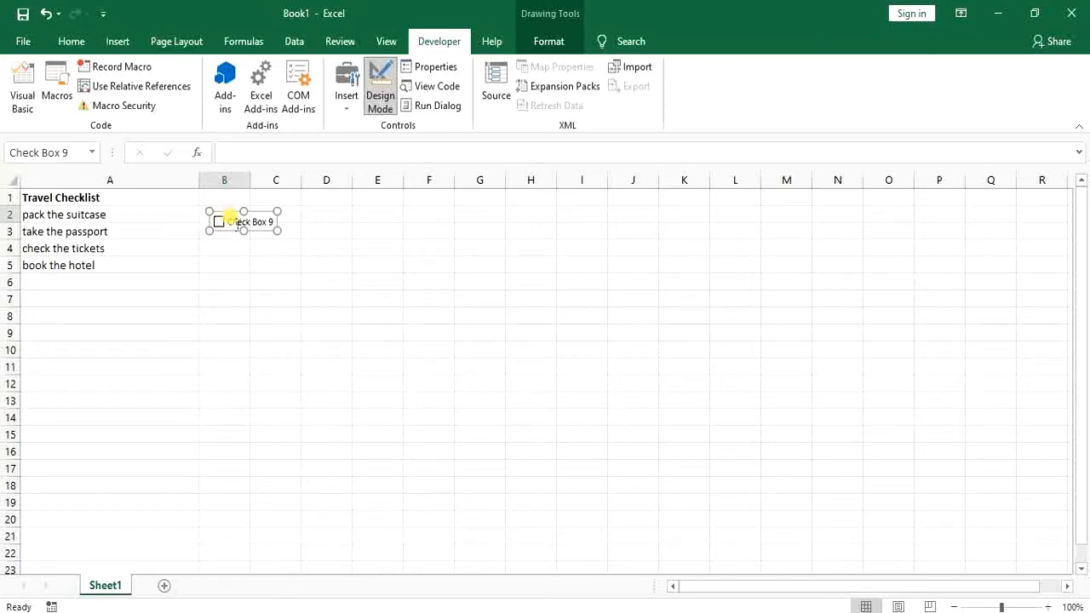
pyautogui.moveTo(235, 219); pyautogui.dragTo(204, 230)
# Delete the label text of the check box in B2, leaving only its box
pyautogui.press('Delete')
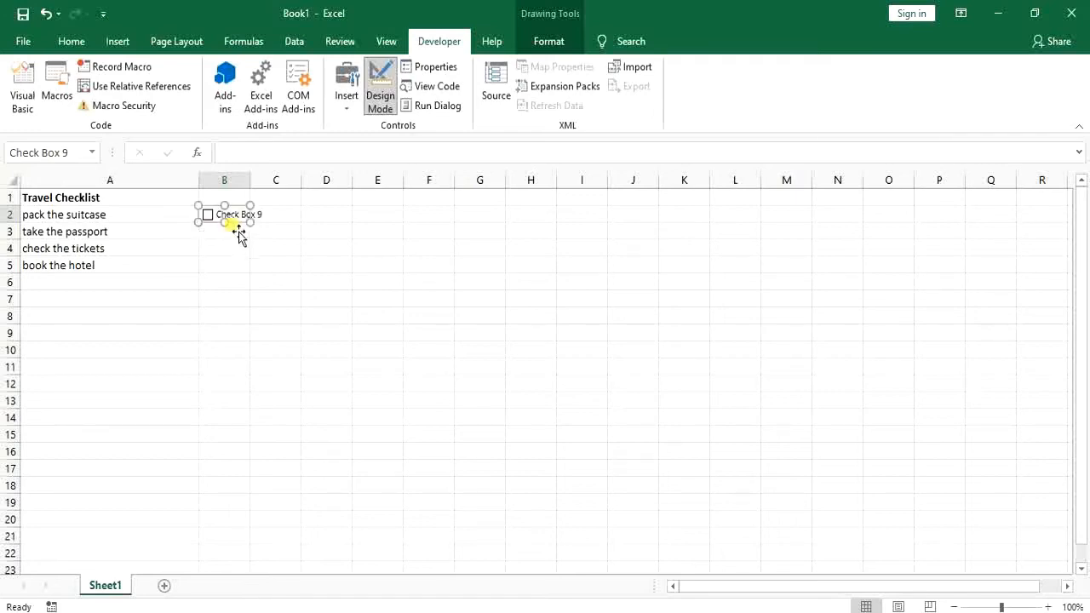
pyautogui.click(231, 215)
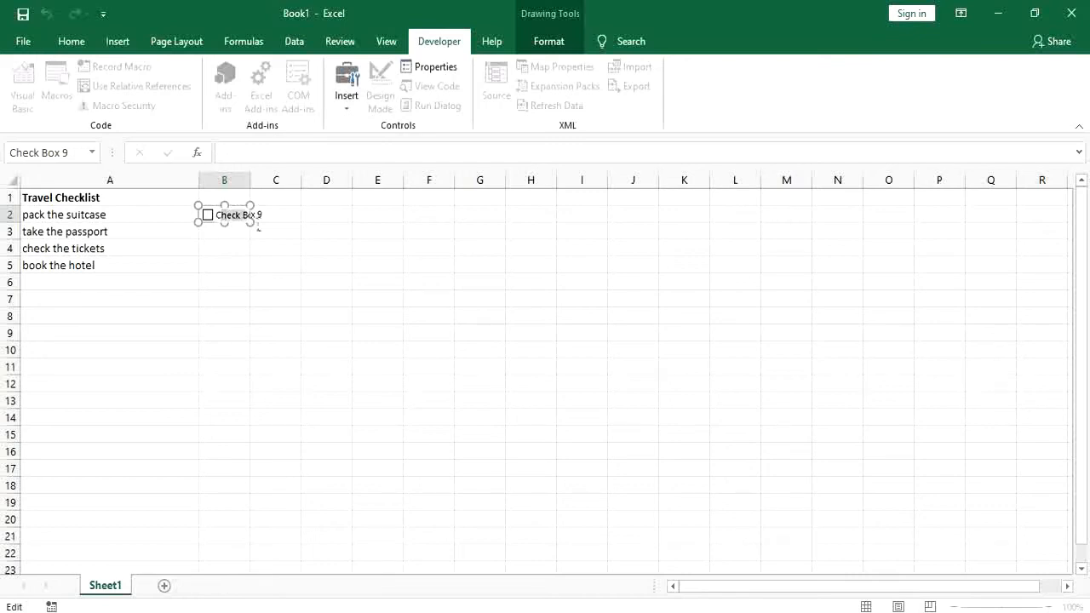
pyautogui.press('Delete')
pyautogui.click(261, 223)
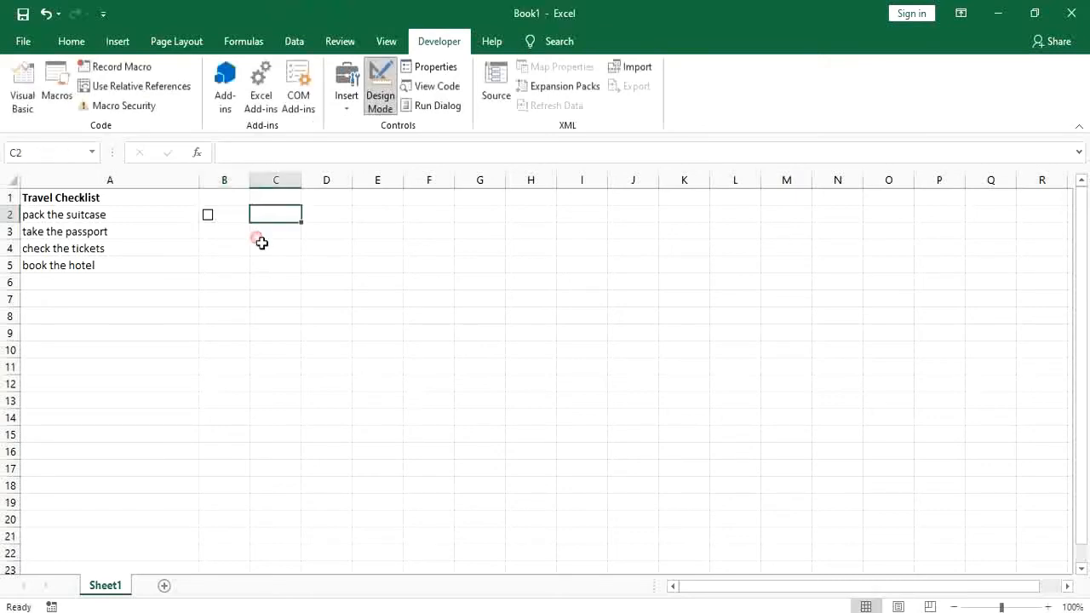
# Select cell B2 beneath the check box by moving there from a neighbouring cell
pyautogui.click(243, 216)
pyautogui.click(214, 216)
pyautogui.click(242, 216)
pyautogui.click(234, 234)
pyautogui.click(230, 215)
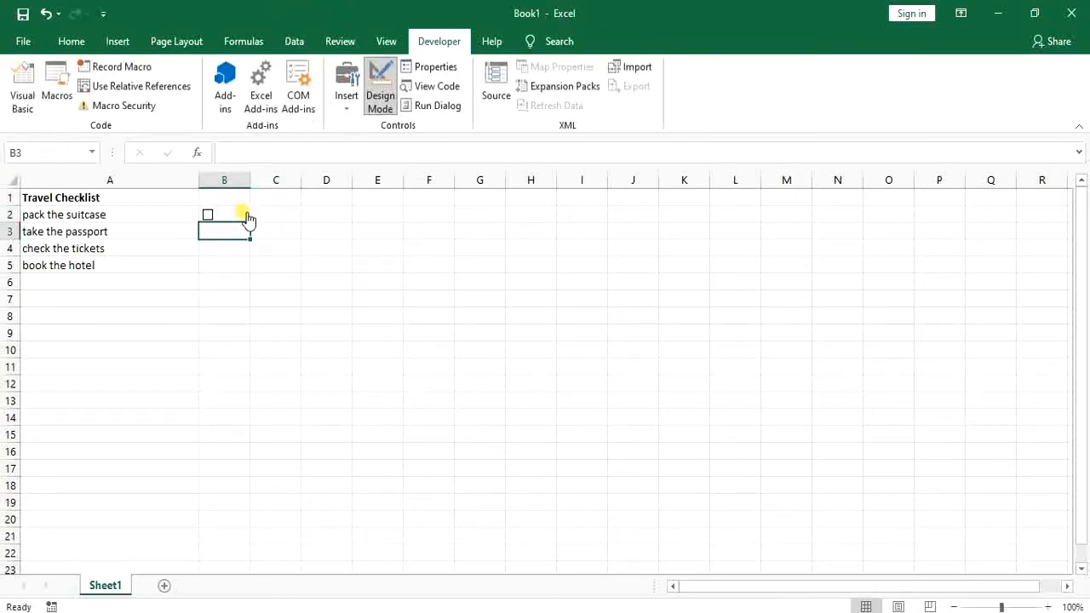
pyautogui.click(245, 214)
pyautogui.click(246, 215)
pyautogui.click(189, 205)
pyautogui.press('Right')
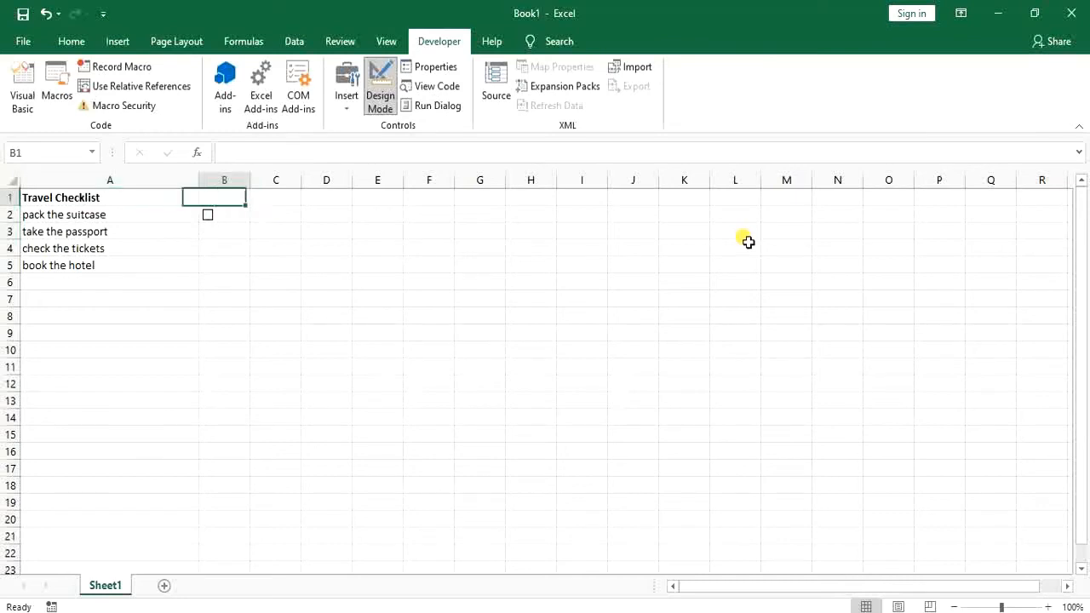
pyautogui.press('Down')
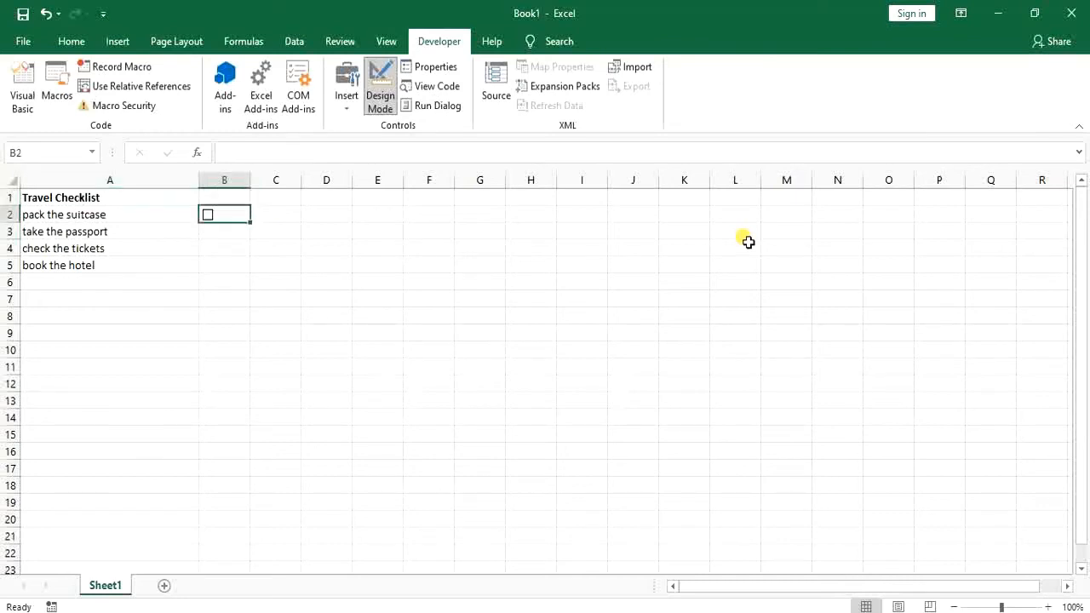
pyautogui.click(243, 205)
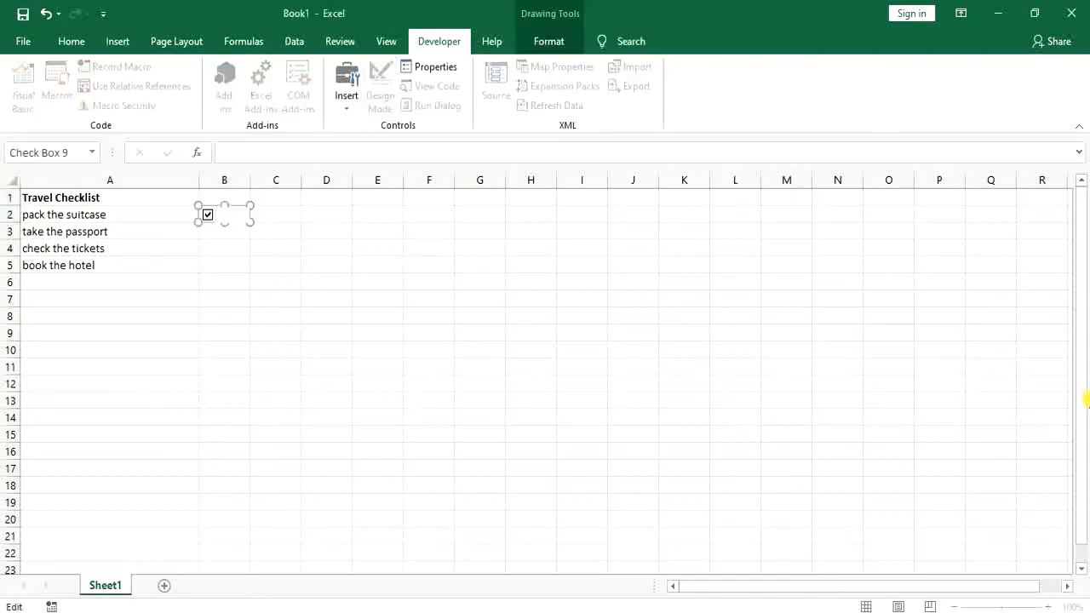
pyautogui.write('che')
pyautogui.press('BackSpace')
pyautogui.press('BackSpace')
pyautogui.press('BackSpace')
pyautogui.click(287, 253)
pyautogui.click(233, 214)
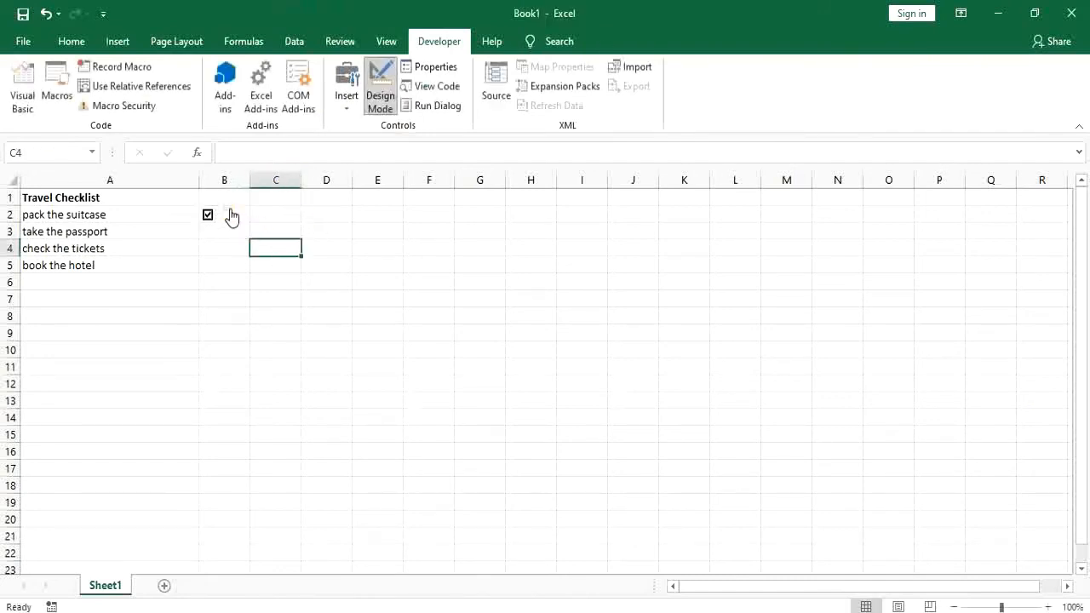
# Copy the check box from cell B2 down to B5 by filling the cells beside the remaining checklist items
pyautogui.click(248, 222)
pyautogui.click(273, 208)
pyautogui.press('Left')
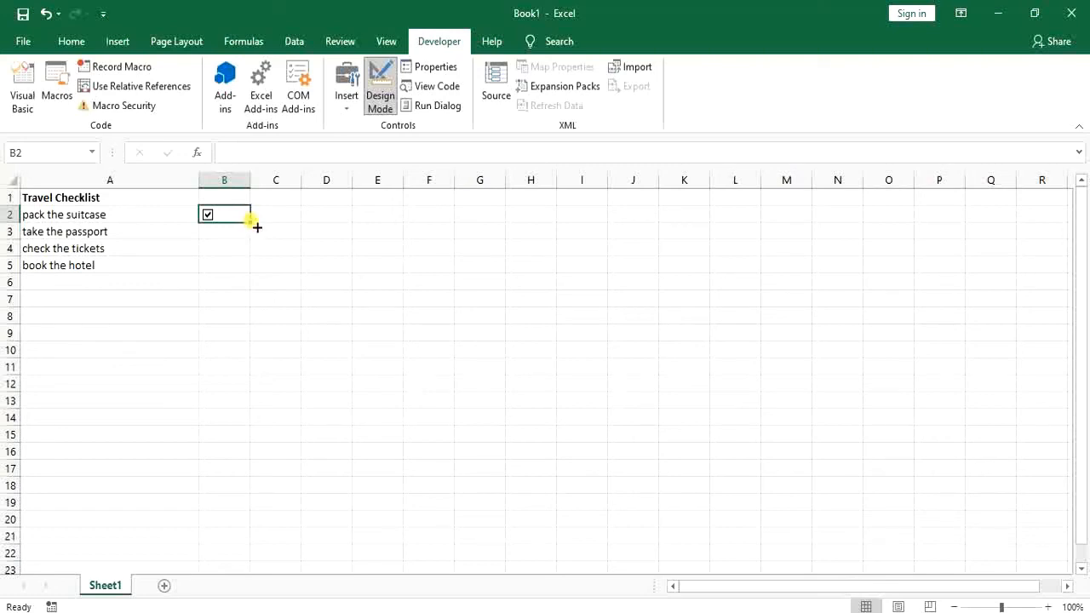
pyautogui.moveTo(256, 228); pyautogui.dragTo(257, 273)
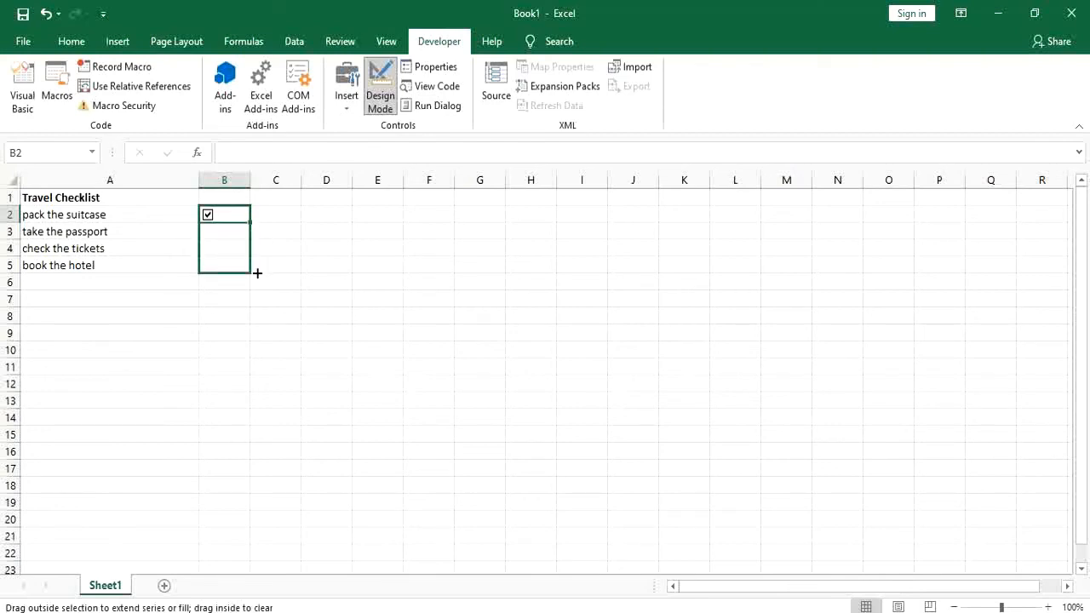
pyautogui.moveTo(257, 273); pyautogui.dragTo(255, 273)
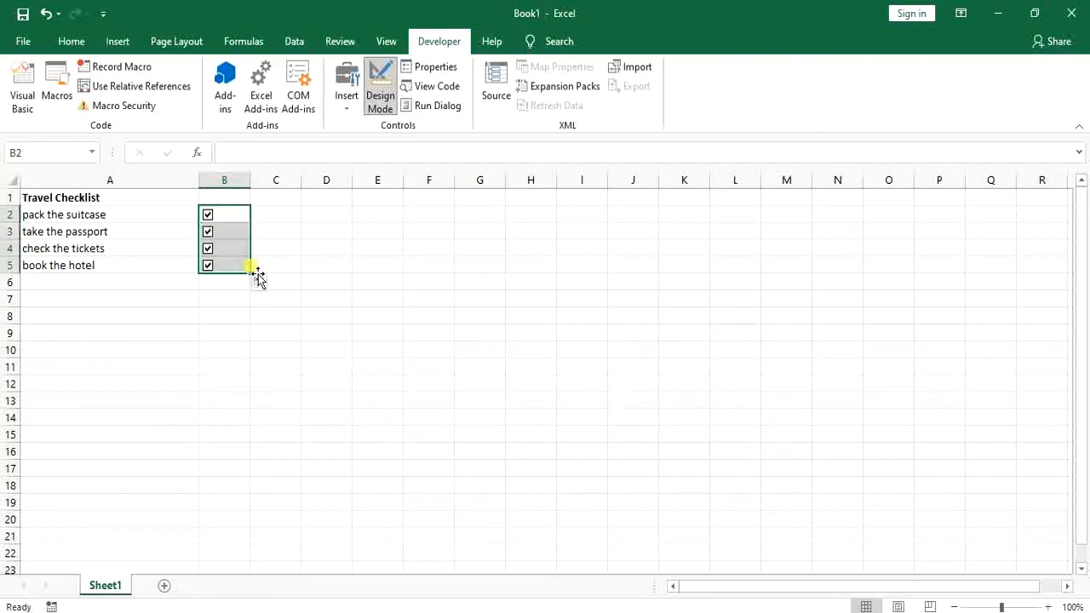
# Untick the check boxes beside the travel checklist items in B2:B5
pyautogui.click(210, 249)
pyautogui.click(211, 233)
pyautogui.click(210, 217)
pyautogui.click(183, 304)
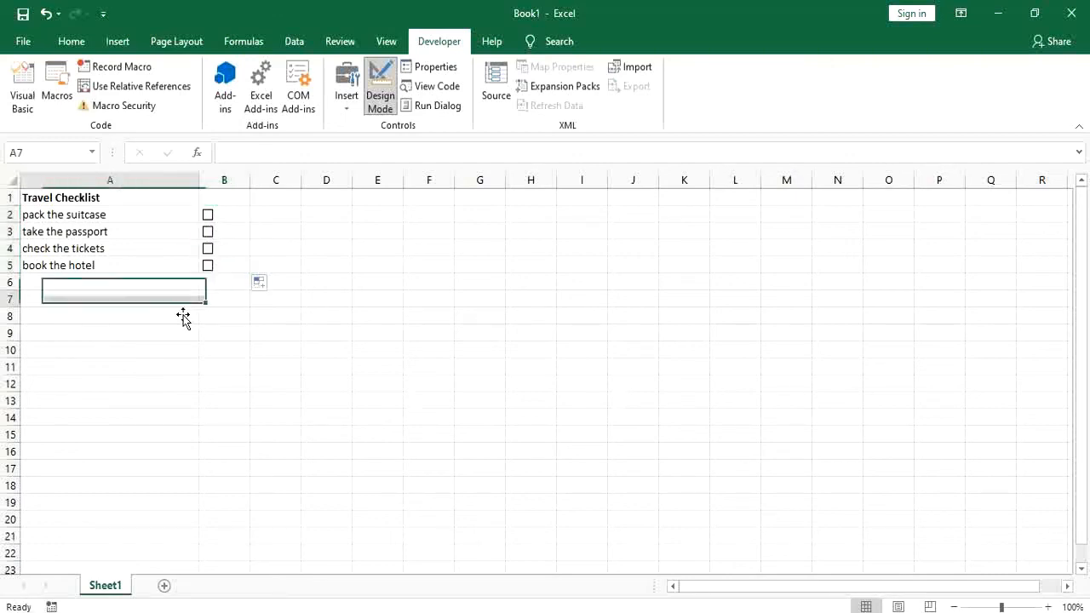
# Test the check boxes beside "pack the suitcase" and "take the passport" by ticking and unticking both
pyautogui.click(210, 217)
pyautogui.click(210, 233)
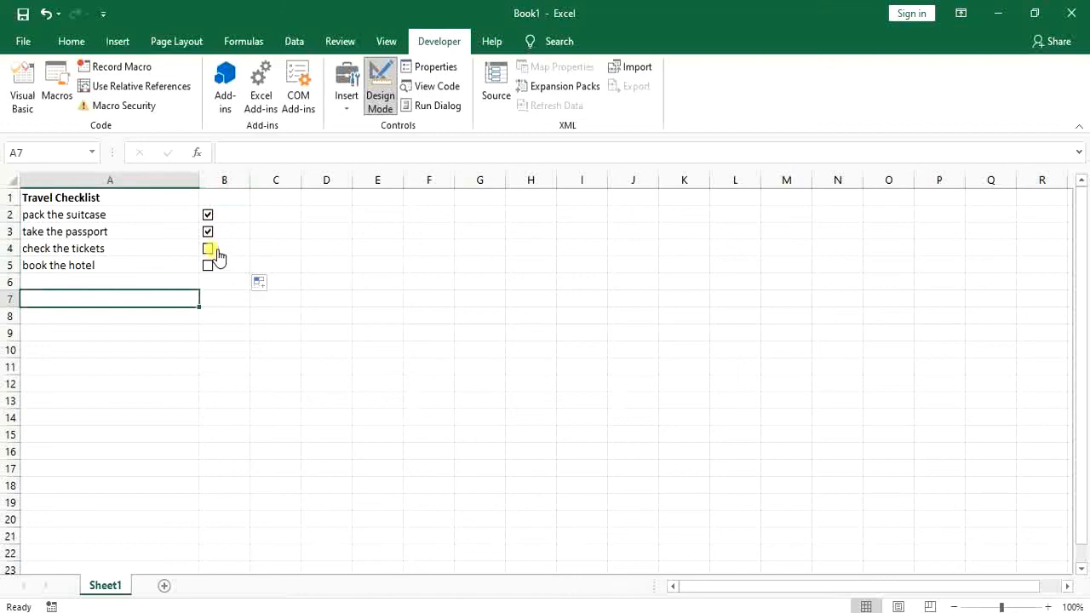
pyautogui.click(210, 233)
pyautogui.click(210, 216)
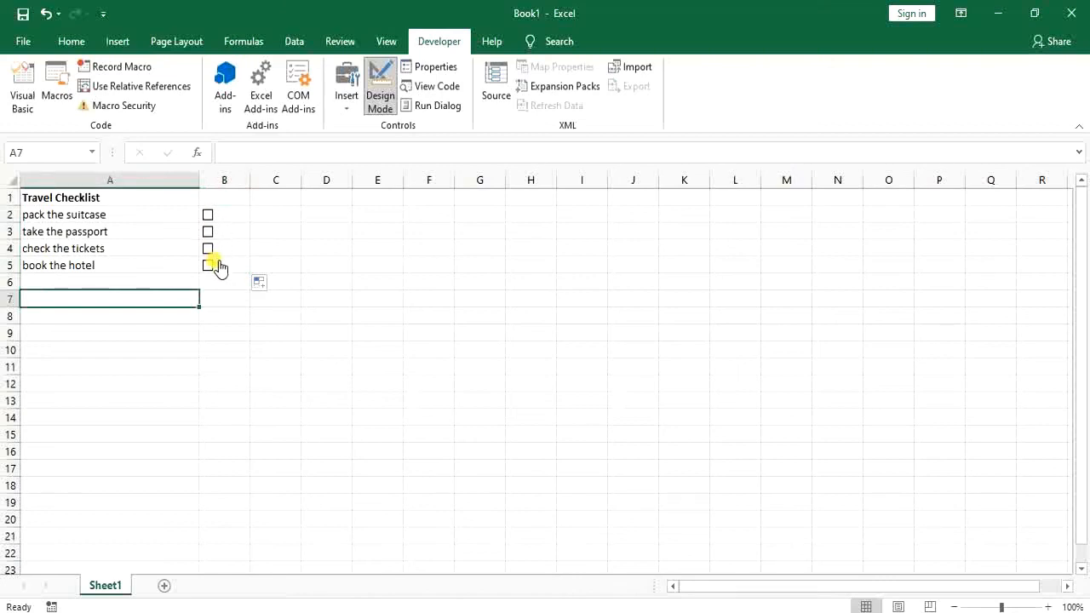